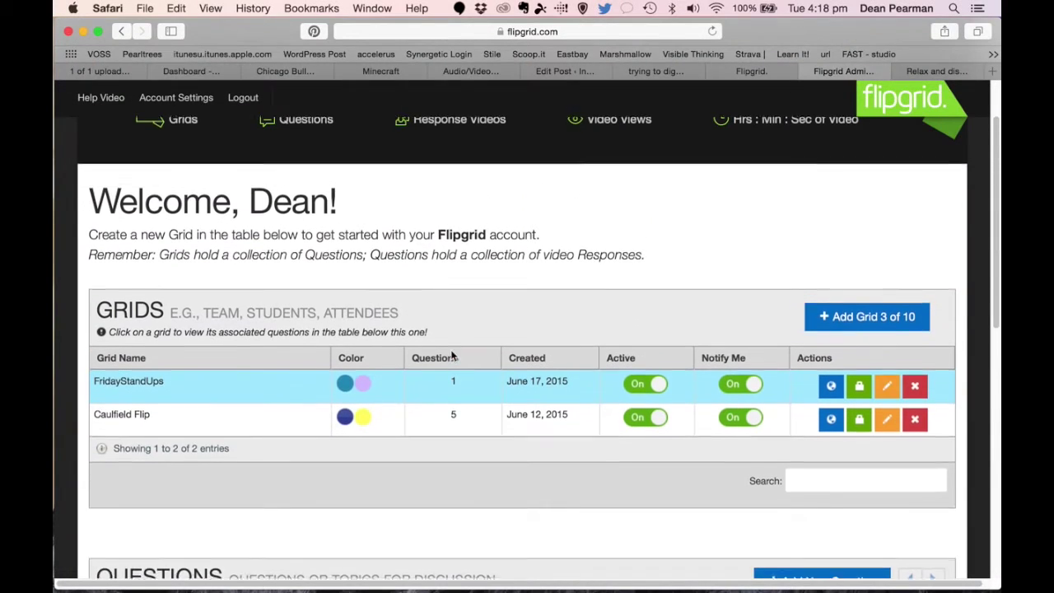
pyautogui.scroll(2, 452, 356)
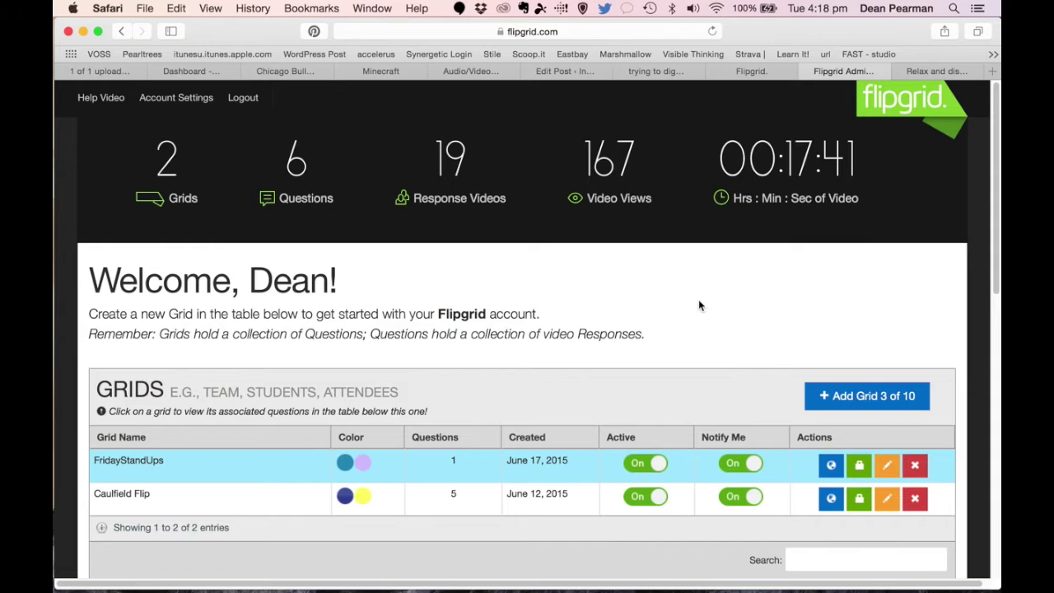
# - Browse the admin dashboard and open the Caulfield Flip grid's questions
pyautogui.scroll(-5, 703, 311)
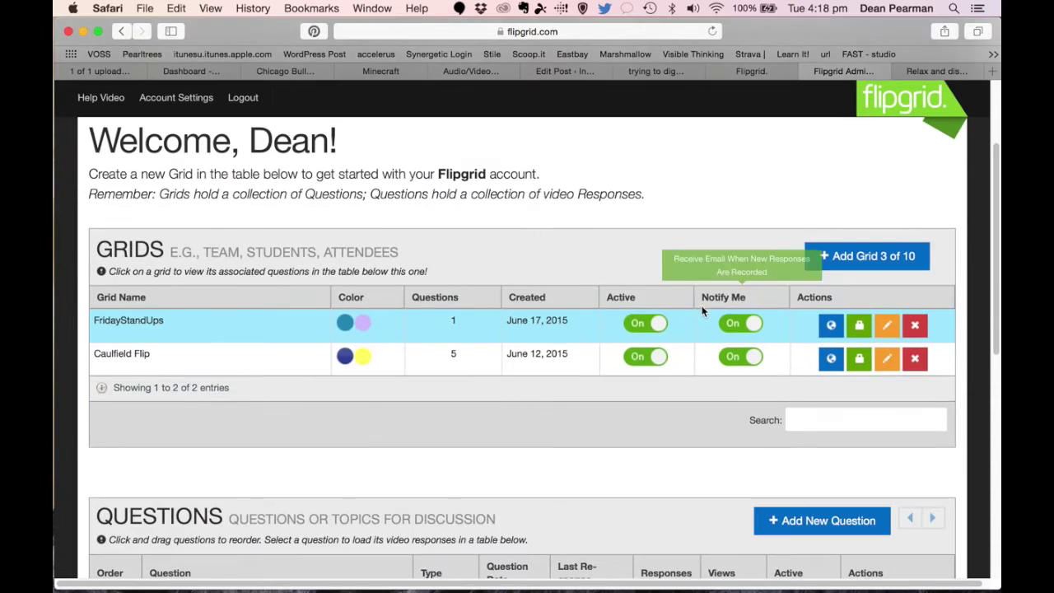
pyautogui.scroll(5, 536, 254)
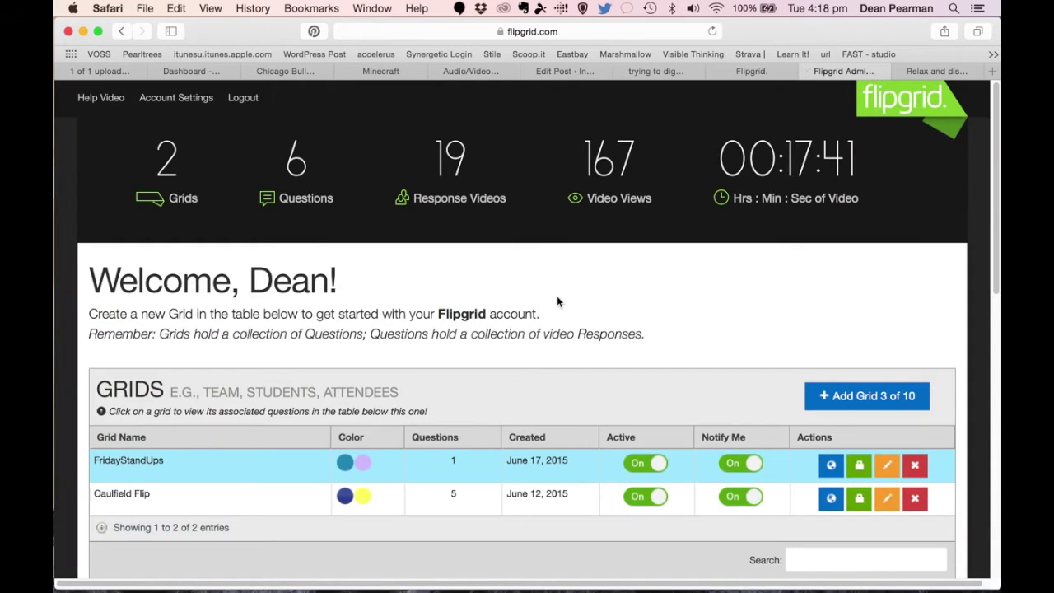
pyautogui.scroll(-2, 557, 301)
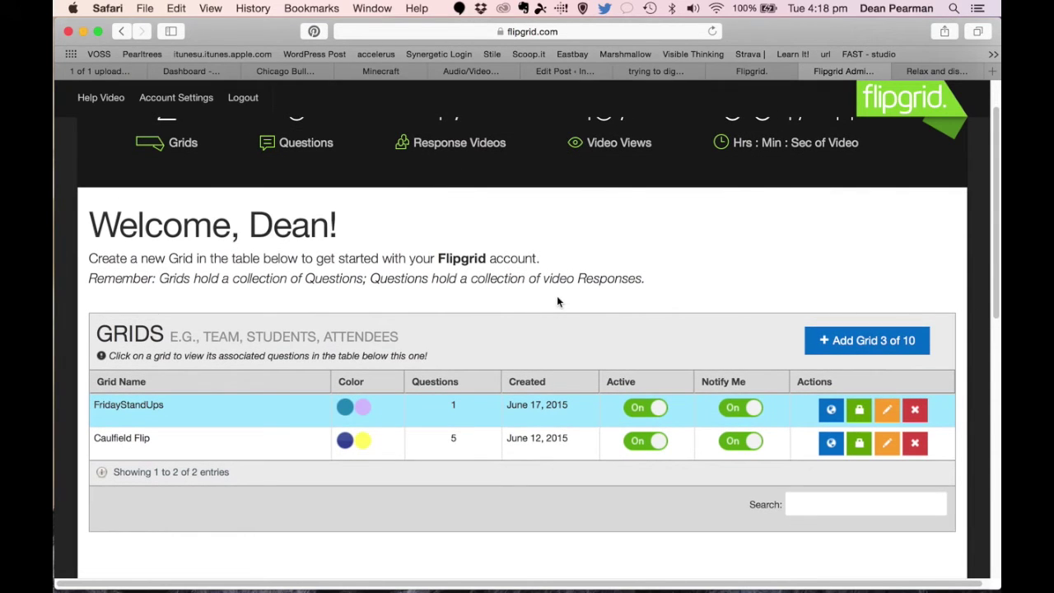
pyautogui.scroll(-4, 557, 302)
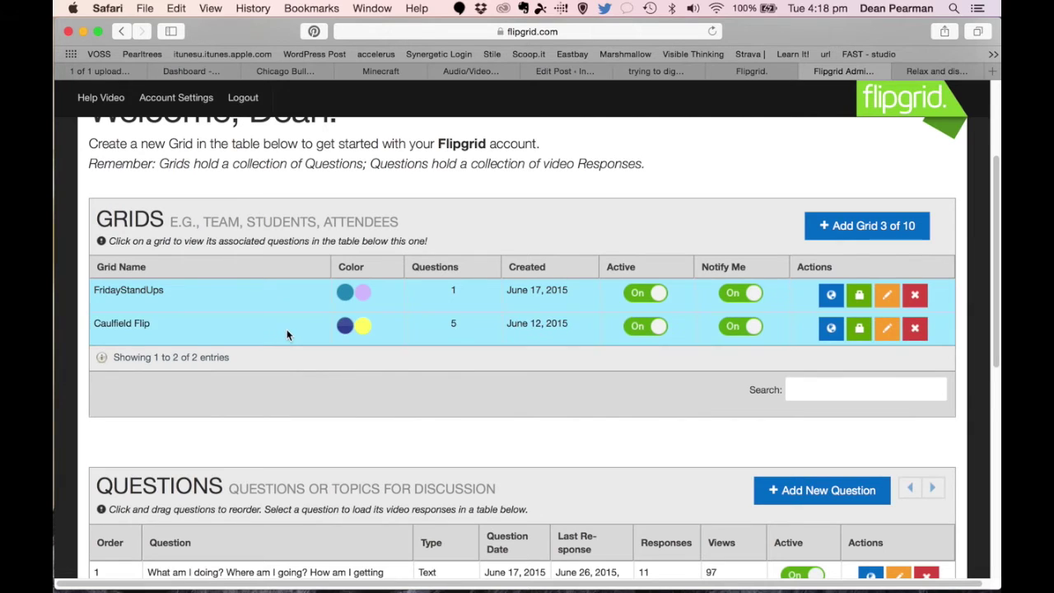
pyautogui.scroll(1, 333, 327)
pyautogui.scroll(4, 333, 326)
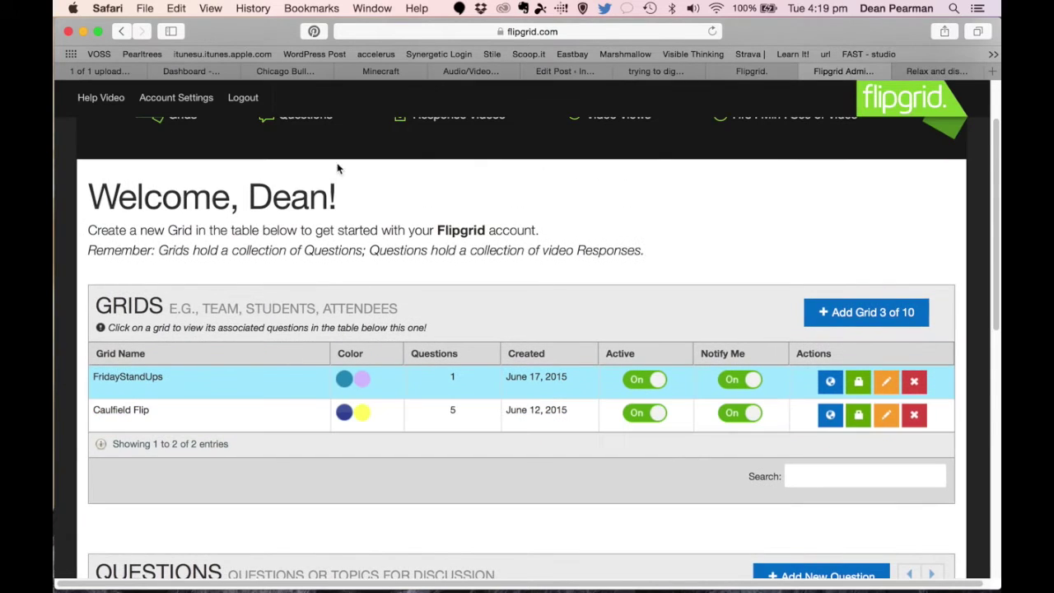
pyautogui.scroll(2, 446, 256)
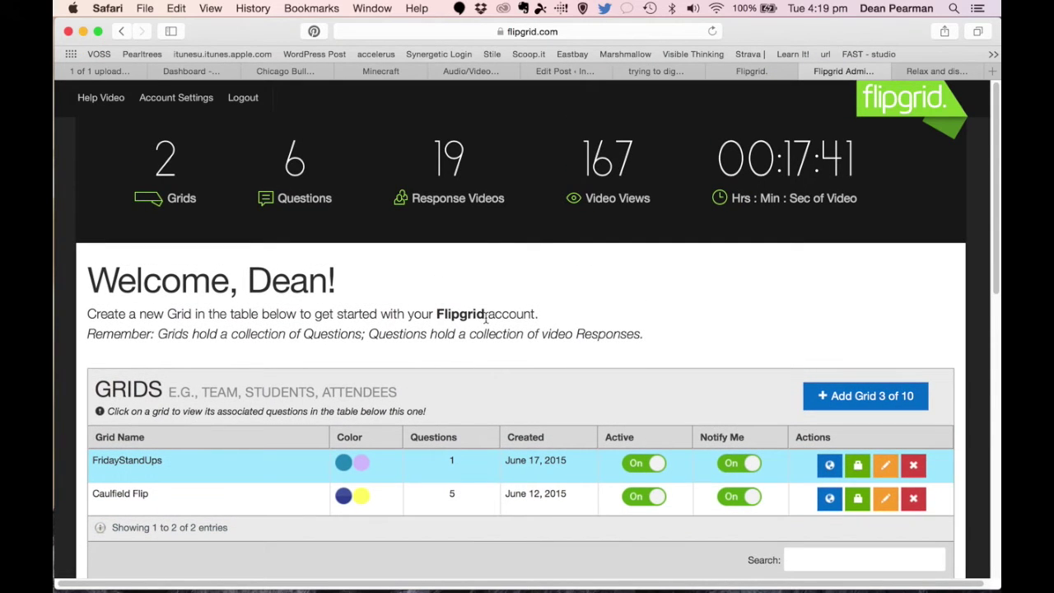
pyautogui.scroll(-3, 294, 360)
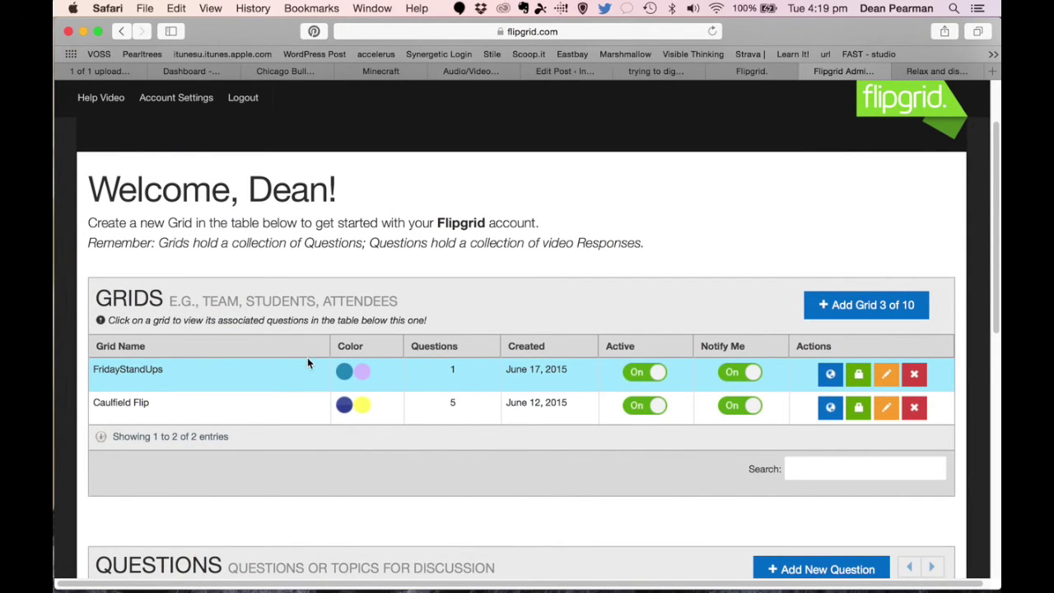
pyautogui.scroll(-2, 305, 420)
pyautogui.scroll(2, 304, 481)
pyautogui.click(271, 412)
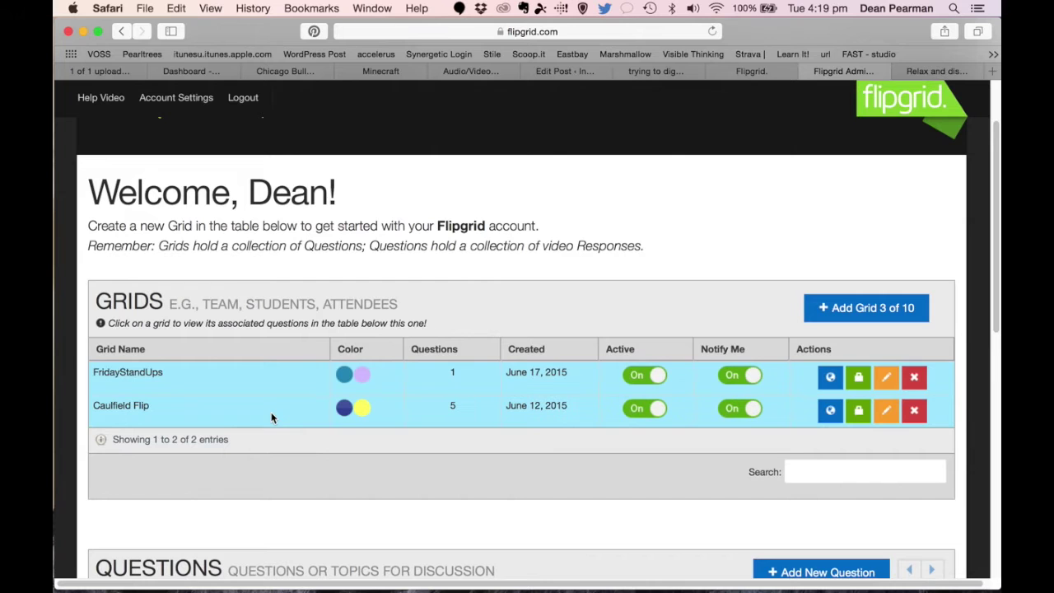
# - Select the end-goals question in the Caulfield Flip grid
pyautogui.scroll(-5, 271, 412)
pyautogui.scroll(-5, 337, 369)
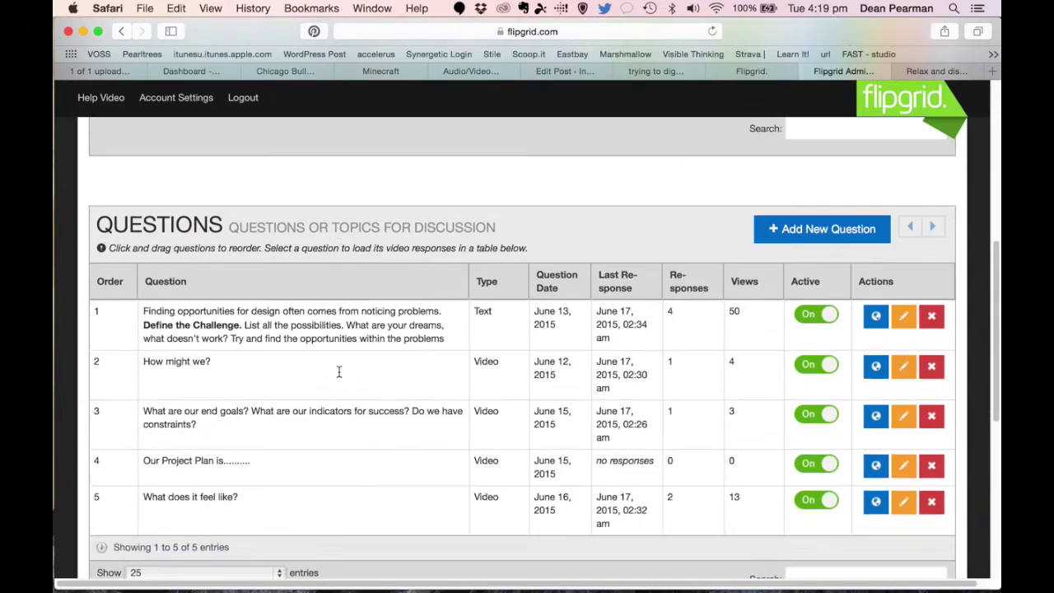
pyautogui.scroll(1, 337, 407)
pyautogui.click(346, 355)
# - Open the FridayStandUps grid and select its 'What am I doing?' question
pyautogui.scroll(2, 346, 362)
pyautogui.scroll(3, 346, 375)
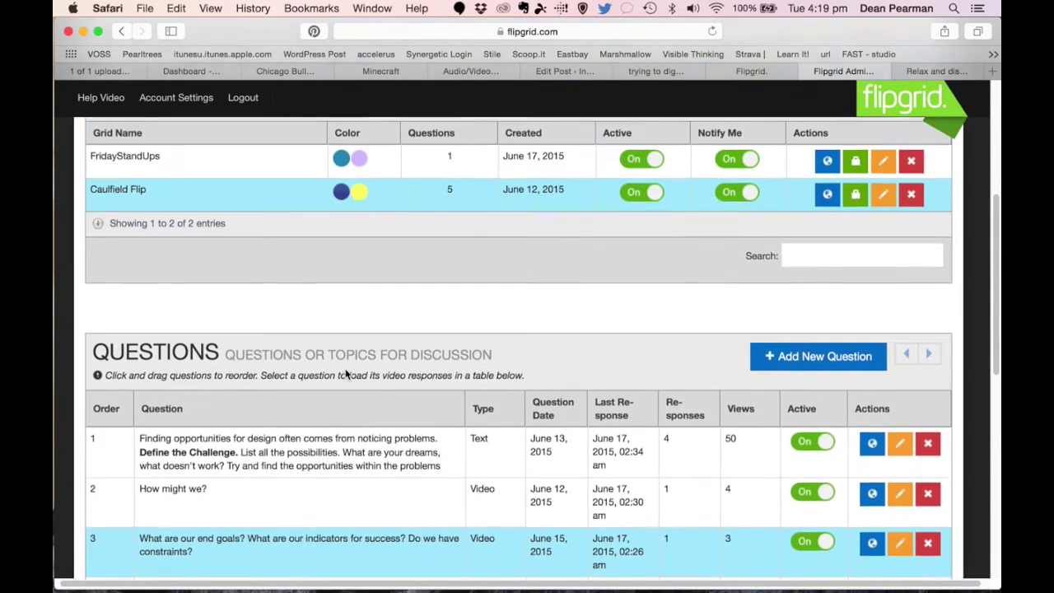
pyautogui.scroll(4, 595, 341)
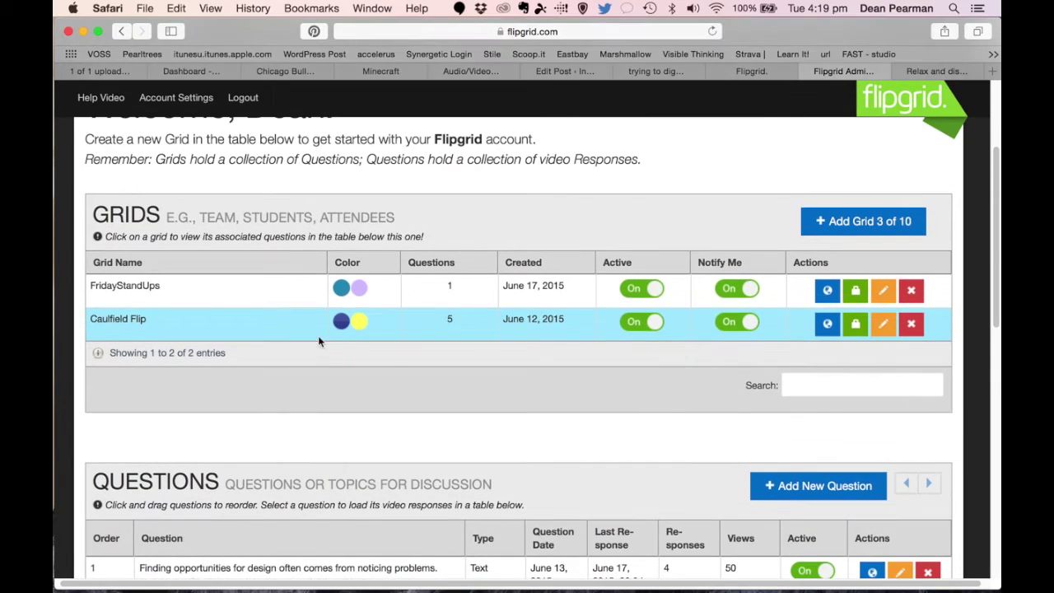
pyautogui.click(227, 298)
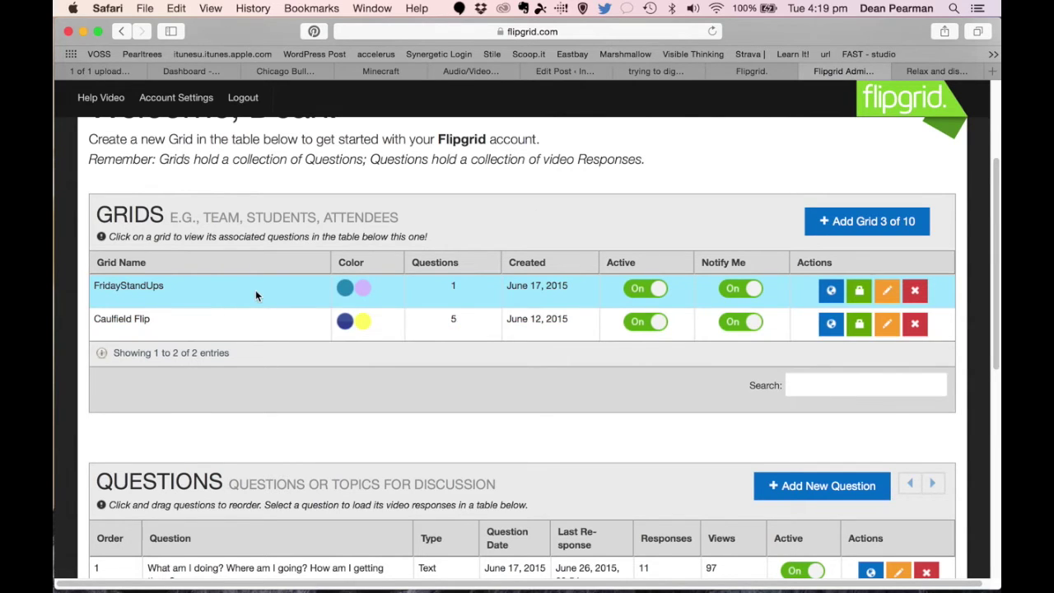
pyautogui.scroll(-4, 411, 379)
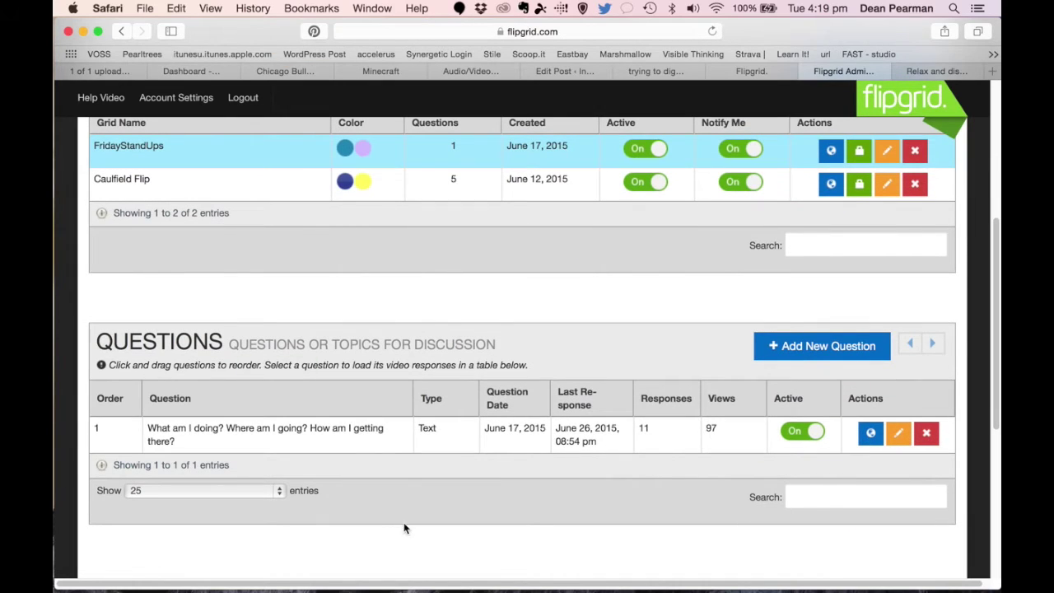
pyautogui.click(174, 439)
# - Inspect the FridayStandUps grid's name and fridaystandup hash, closing the editor without saving
pyautogui.scroll(3, 401, 372)
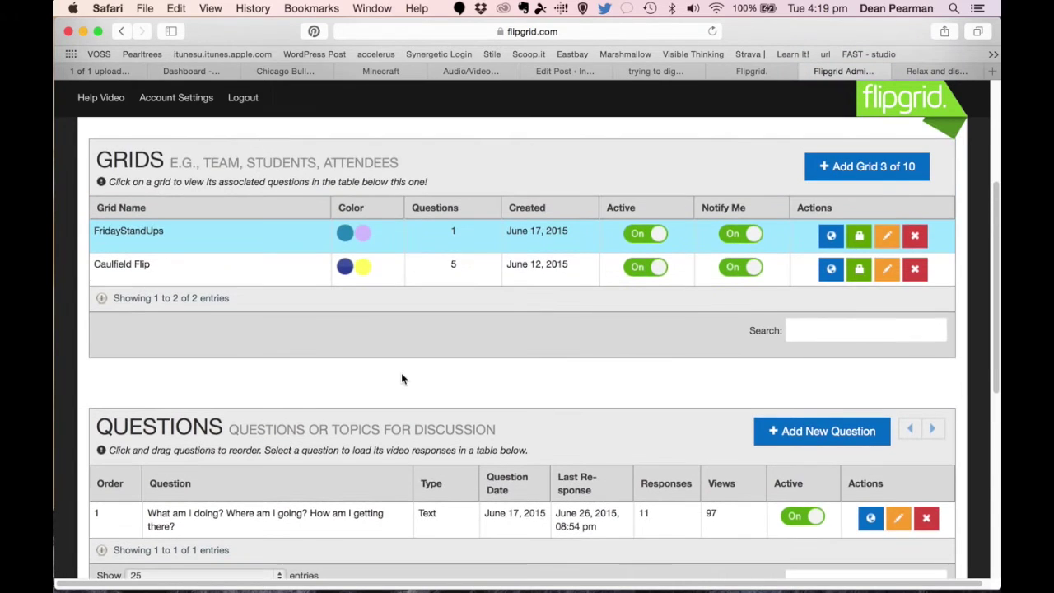
pyautogui.scroll(-2, 401, 373)
pyautogui.scroll(-1, 401, 372)
pyautogui.scroll(2, 591, 336)
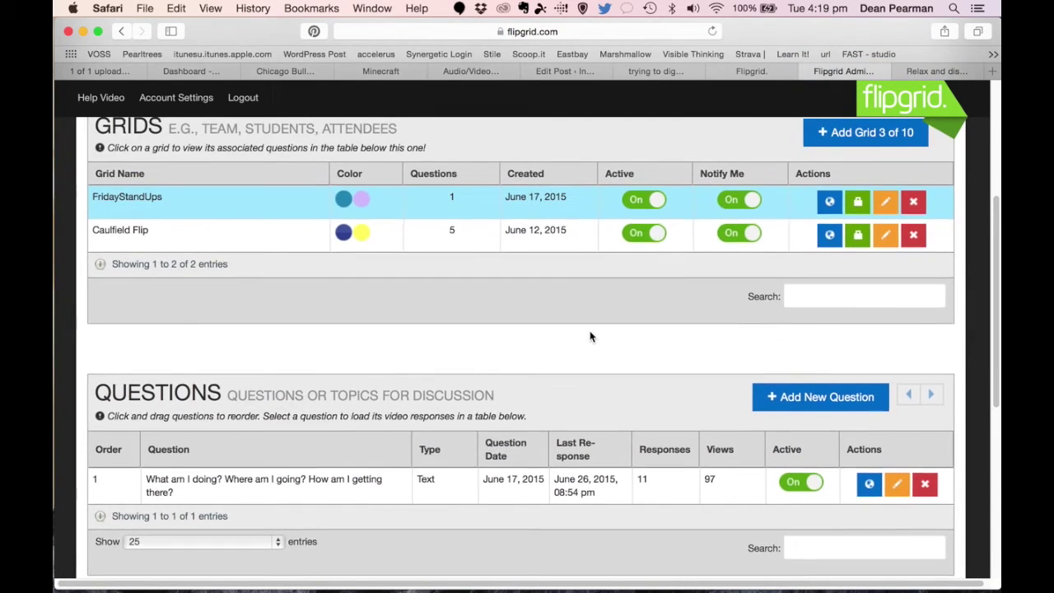
pyautogui.scroll(2, 714, 268)
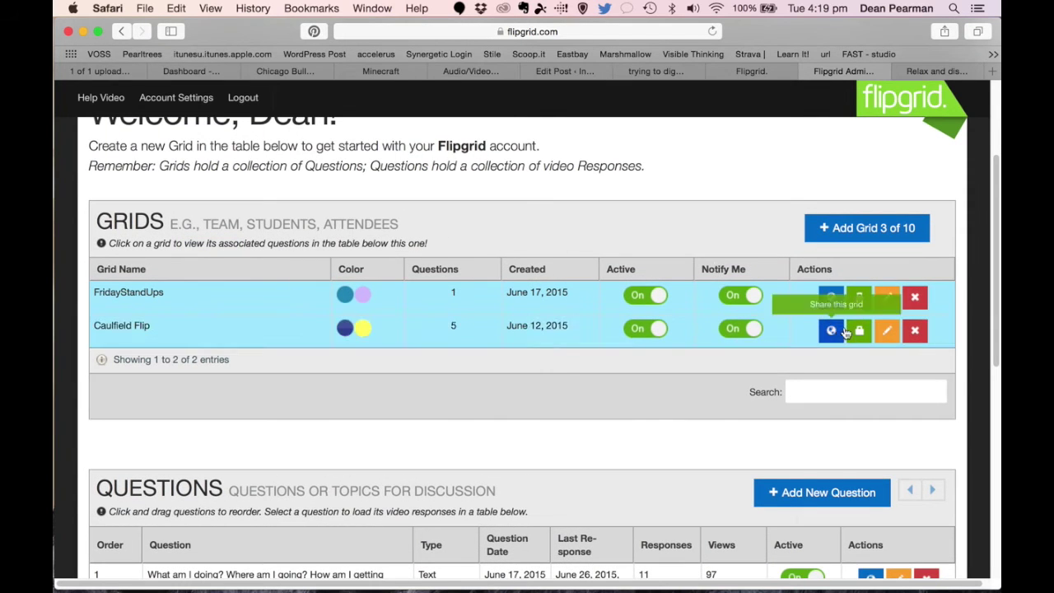
pyautogui.click(896, 305)
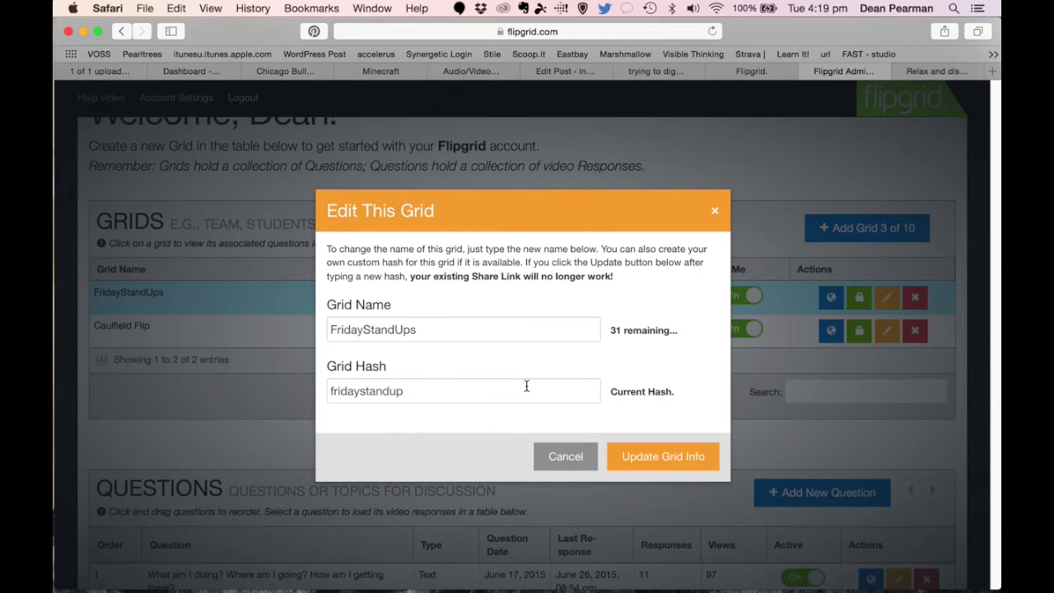
pyautogui.click(377, 384)
pyautogui.doubleClick(367, 392)
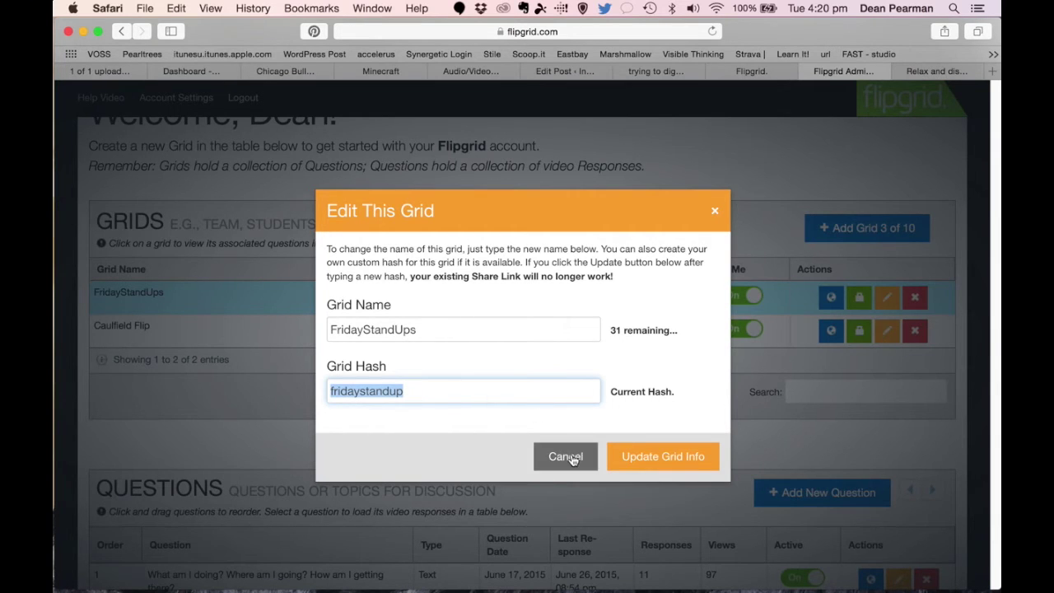
pyautogui.click(568, 457)
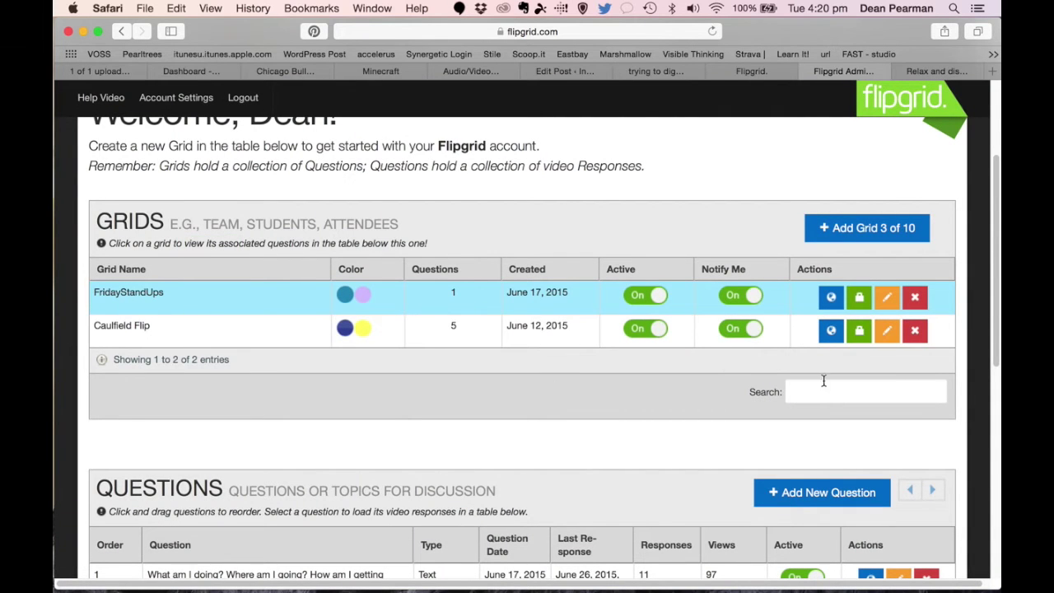
# - View the FridayStandUps public grid page and the question's student video responses
pyautogui.click(935, 71)
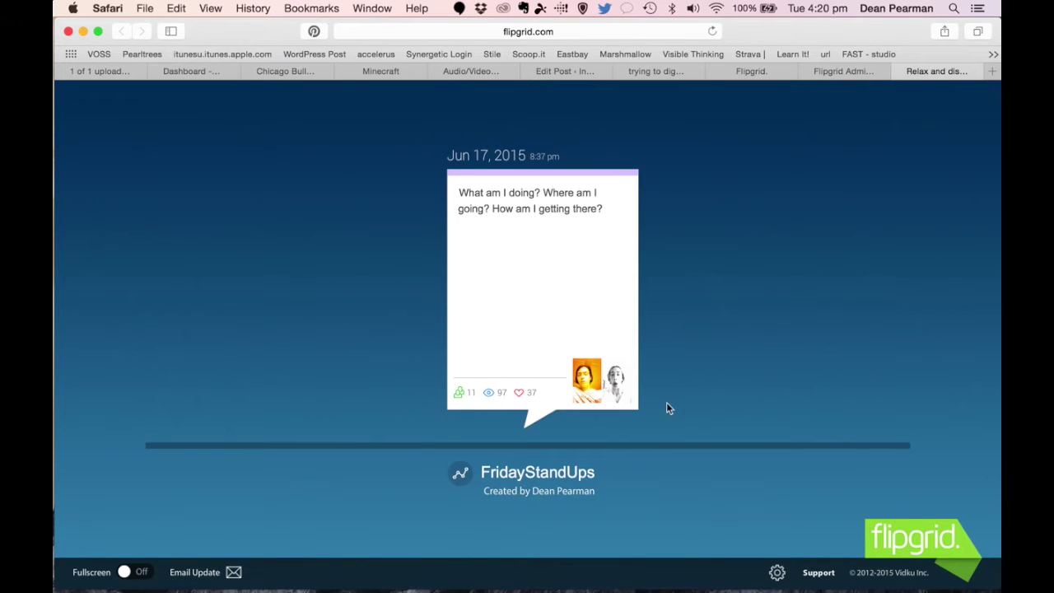
pyautogui.click(551, 258)
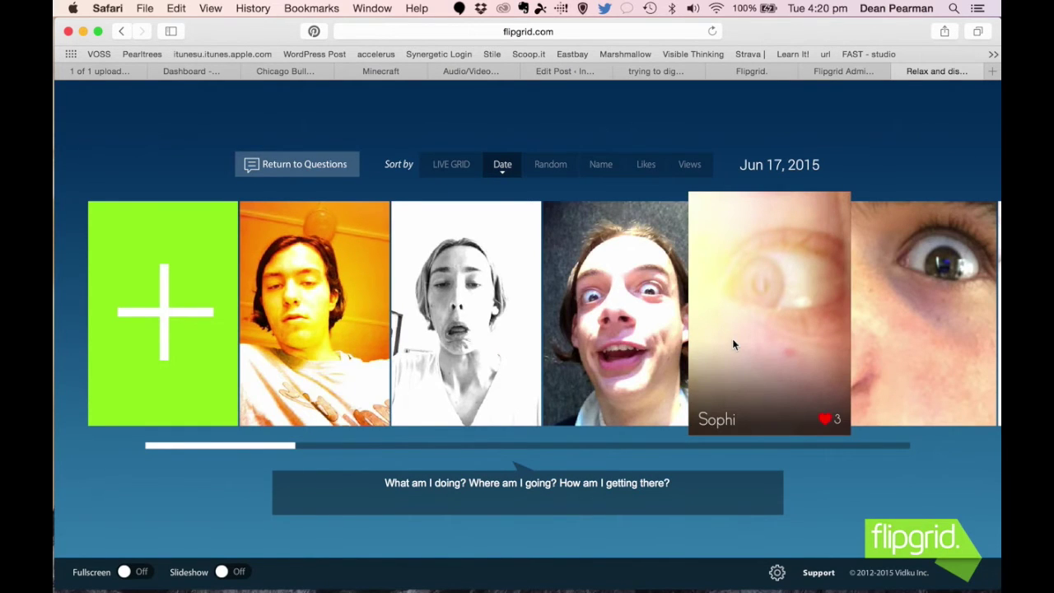
pyautogui.click(290, 167)
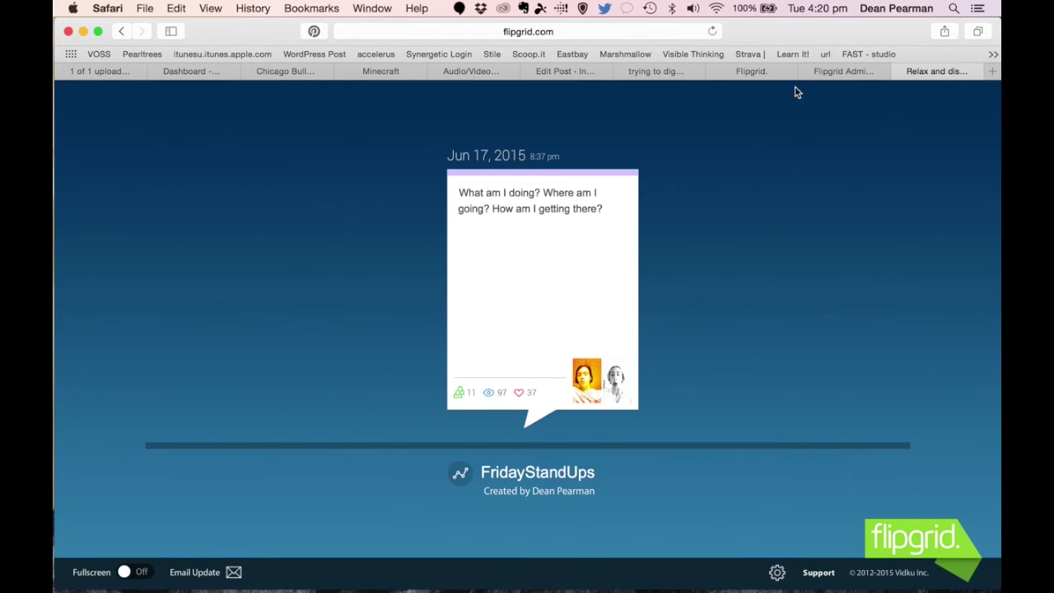
# - Try the new-question form's video and text question types, then discard it
pyautogui.click(833, 76)
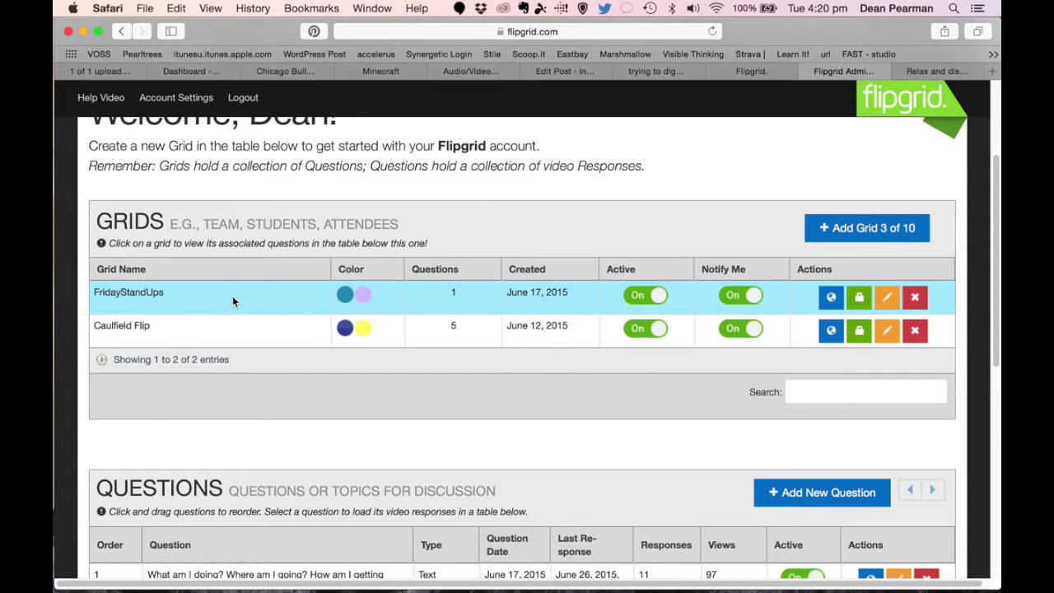
pyautogui.scroll(-5, 444, 443)
pyautogui.click(832, 310)
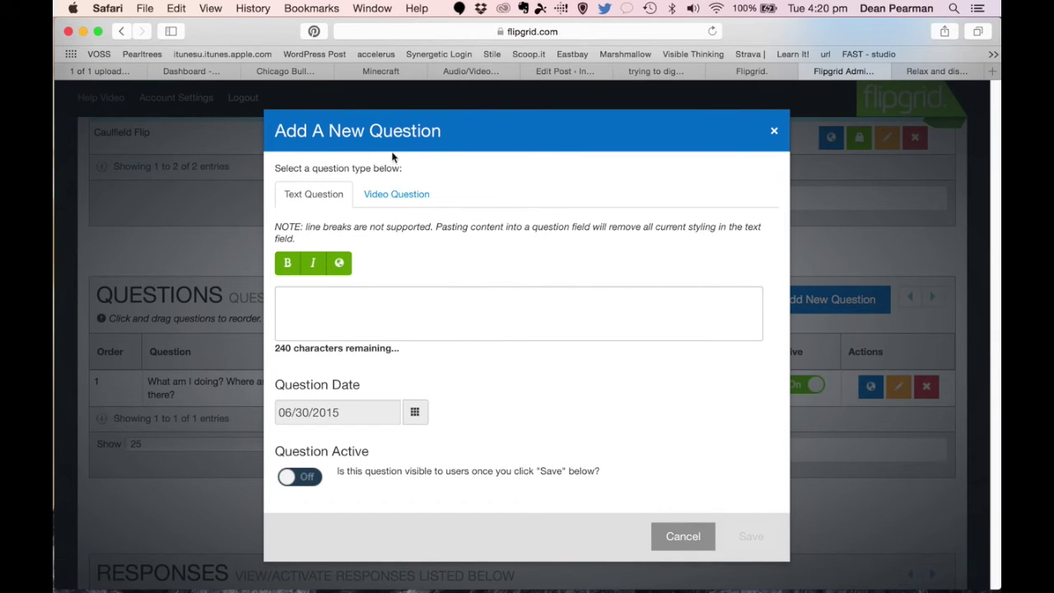
pyautogui.click(401, 194)
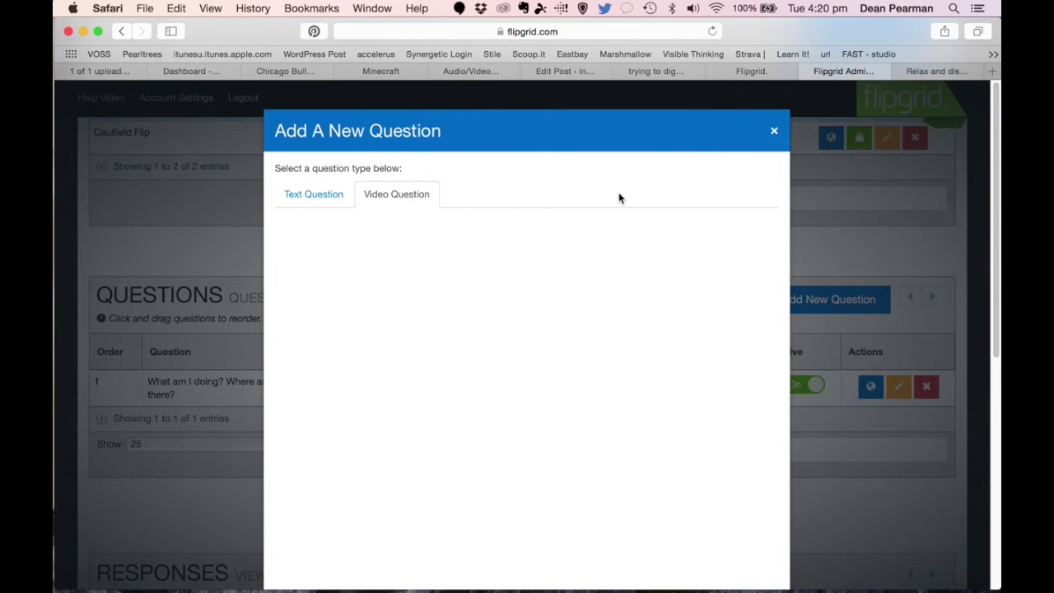
pyautogui.scroll(-2, 618, 195)
pyautogui.click(299, 149)
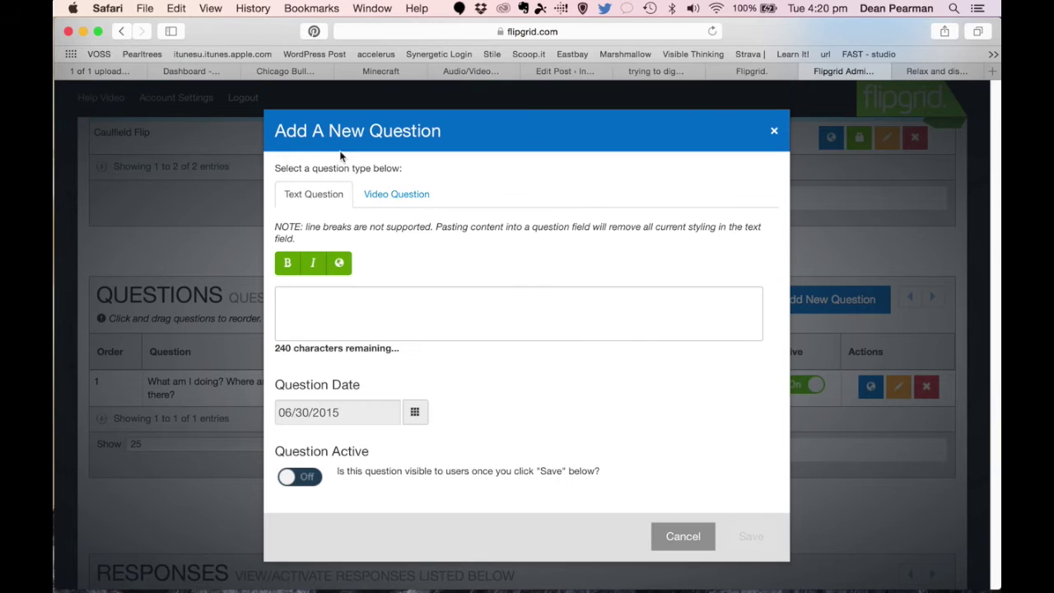
pyautogui.click(775, 135)
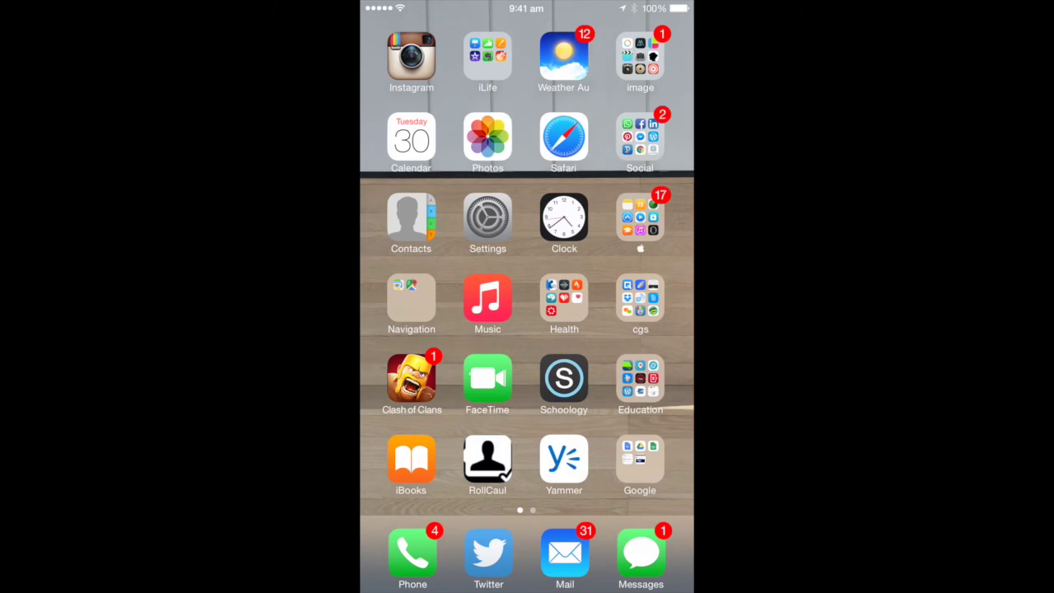
# - Launch Flipgrid from the iPhone's Education folder and load the hashtag fridaystandup
pyautogui.click(640, 379)
pyautogui.click(447, 217)
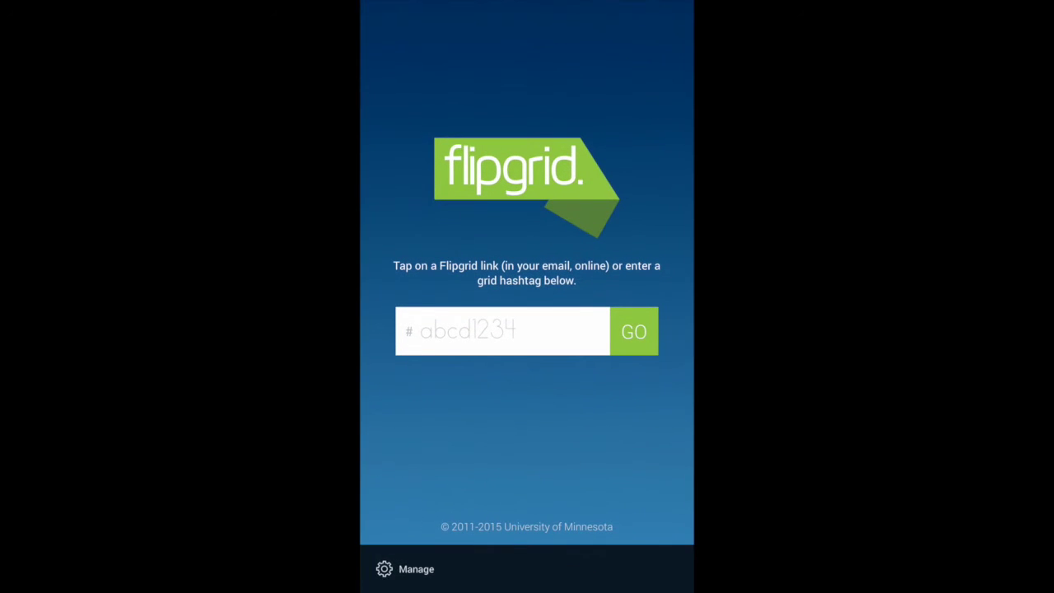
pyautogui.click(421, 330)
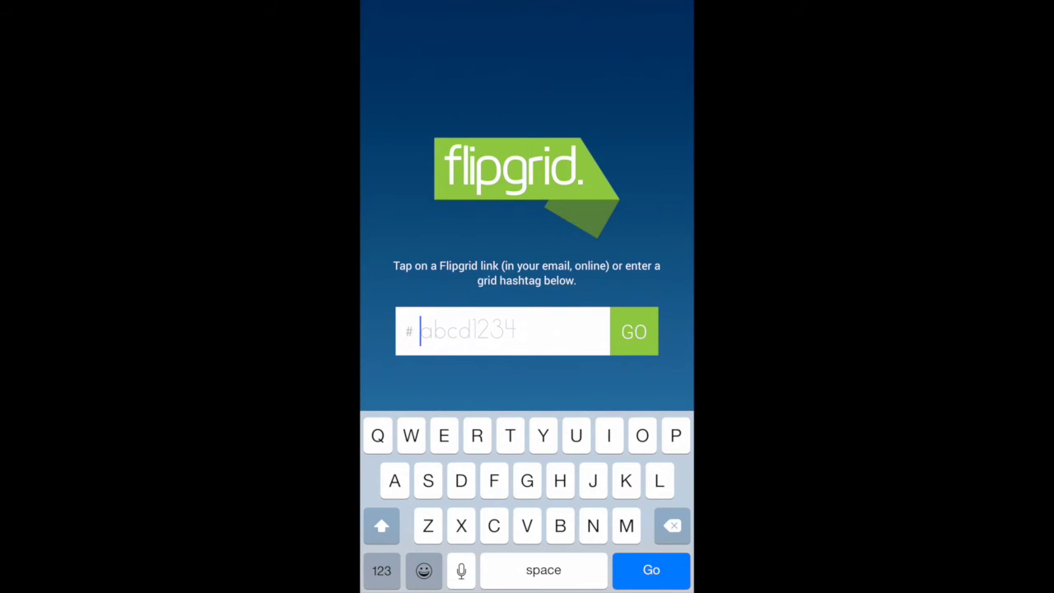
pyautogui.write('fri')
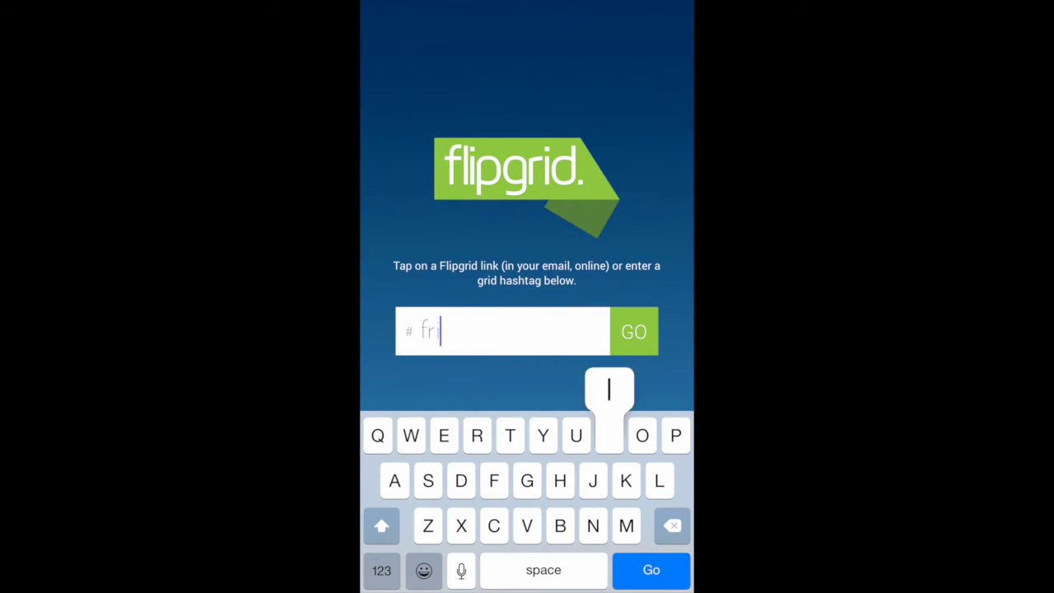
pyautogui.write('daystandup')
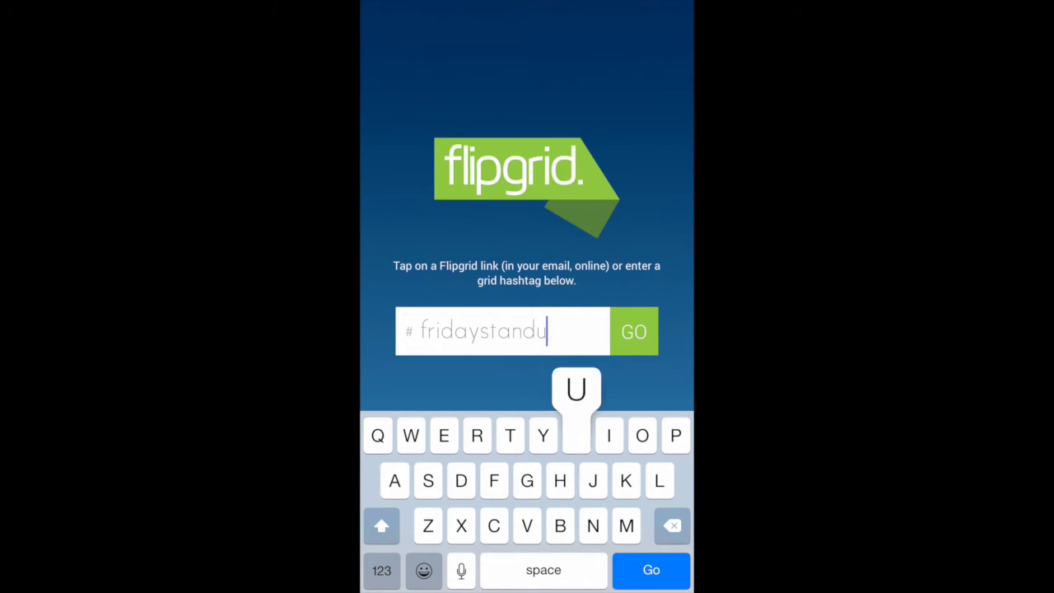
pyautogui.click(634, 331)
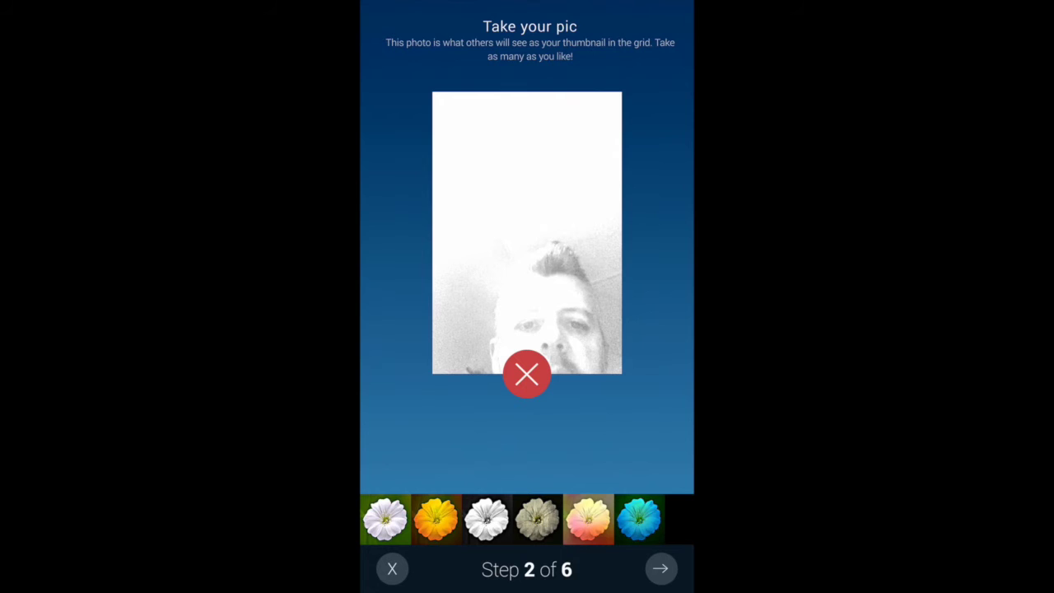
# - Accept the captured thumbnail photo and continue to the question's response videos
pyautogui.click(661, 569)
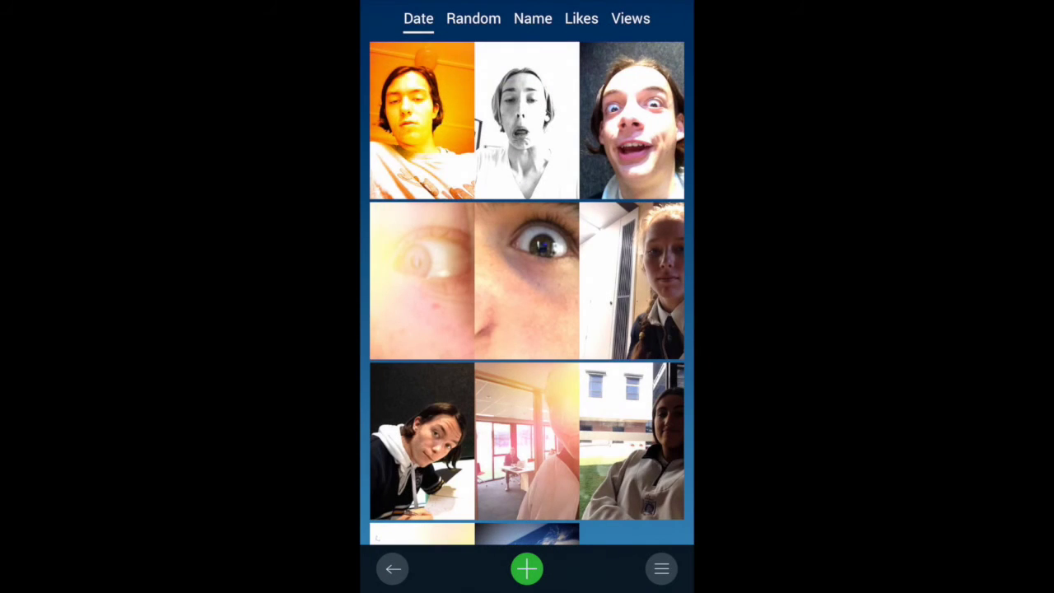
# - Return from the responses wall to the fridaystandup question card
pyautogui.click(527, 297)
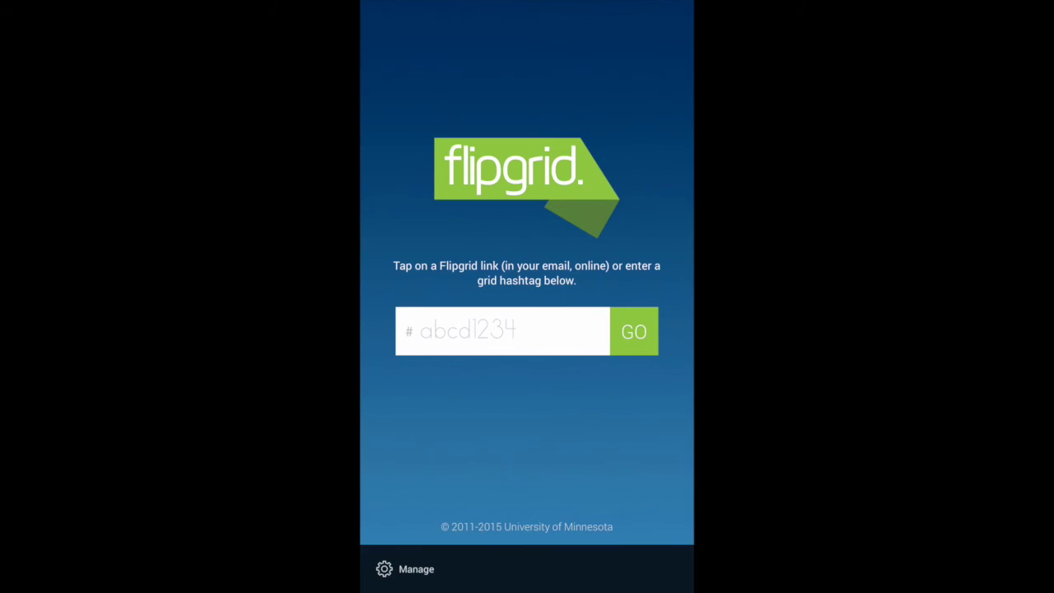
# - Enter the hashtag flippingcgs and load that grid
pyautogui.click(502, 330)
pyautogui.write('flip')
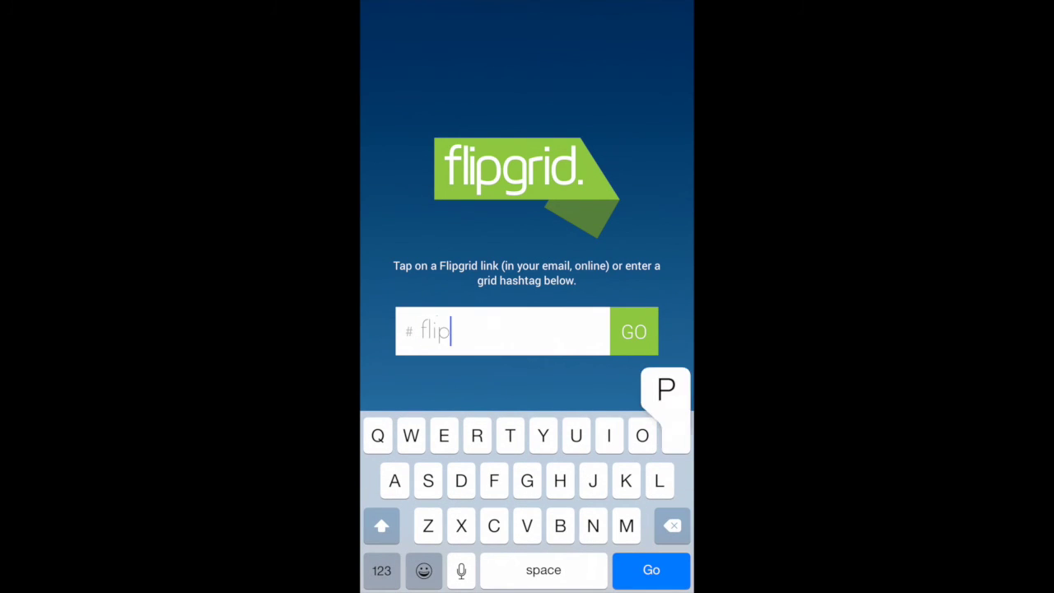
pyautogui.write('pingcgs')
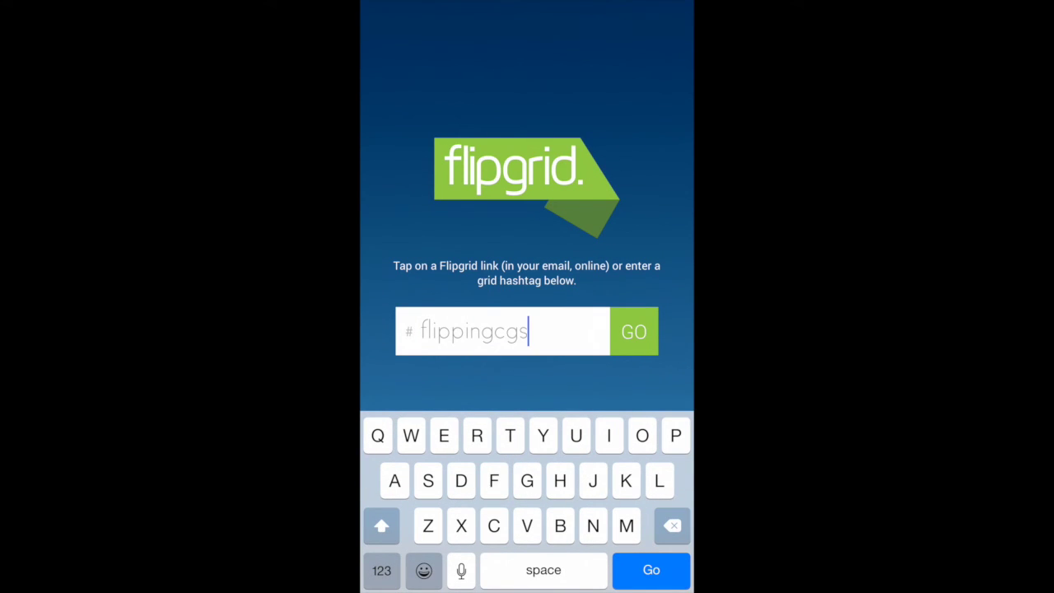
pyautogui.press('Return')
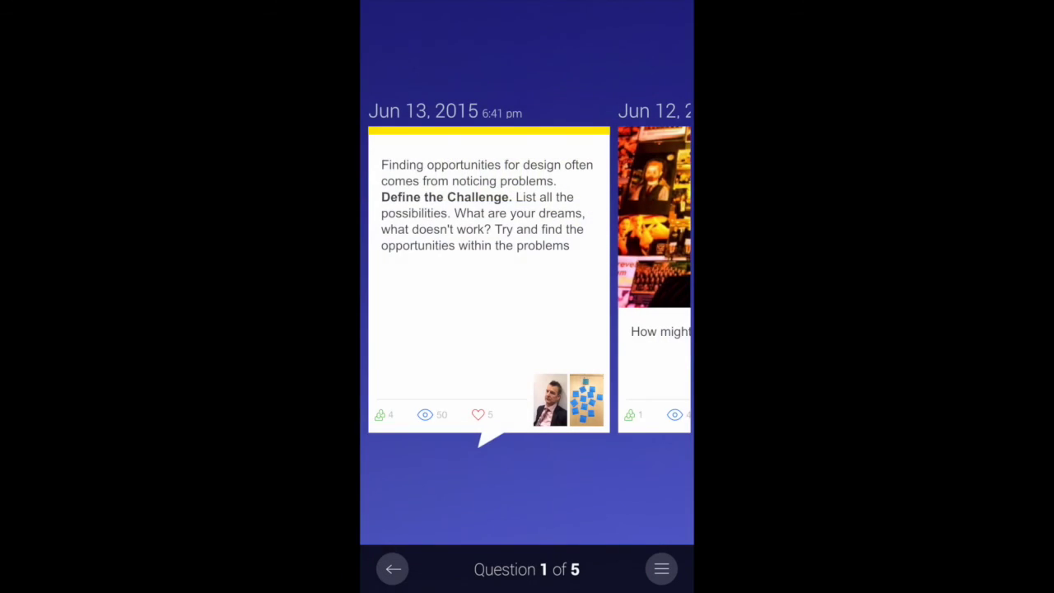